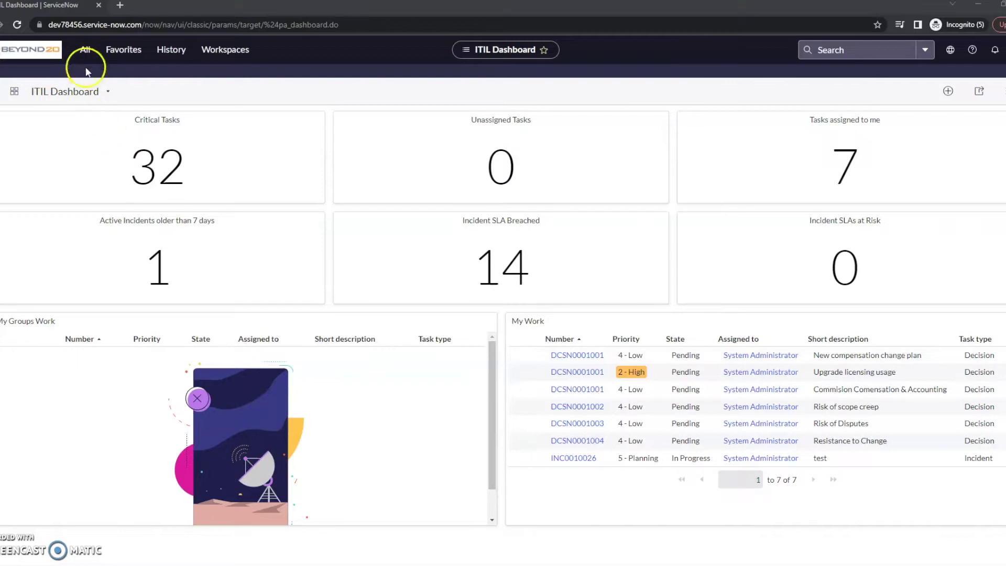
- Open Incident > Resolved, remove the State = Resolved filter, and select INC0010112
click(84, 50)
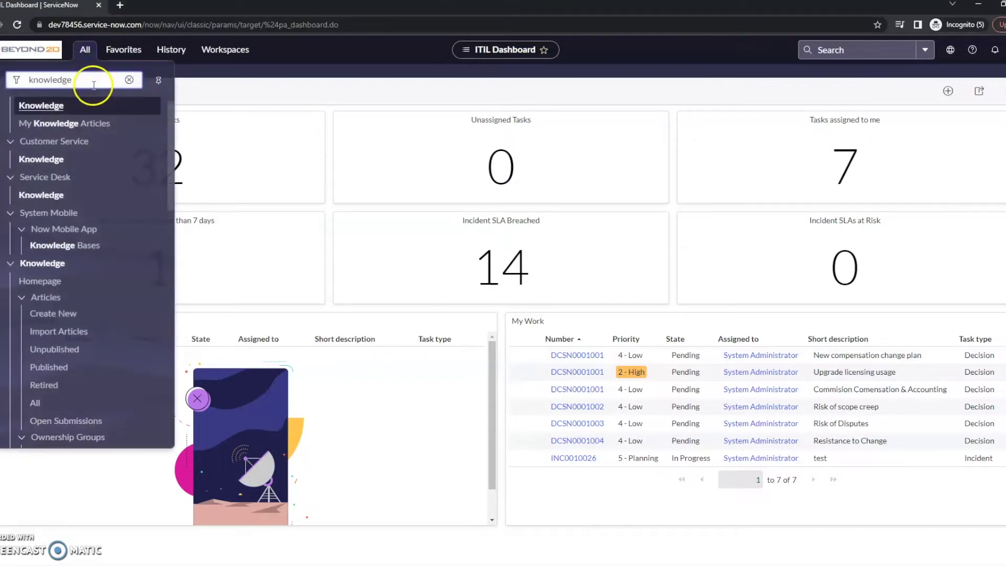
click(129, 79)
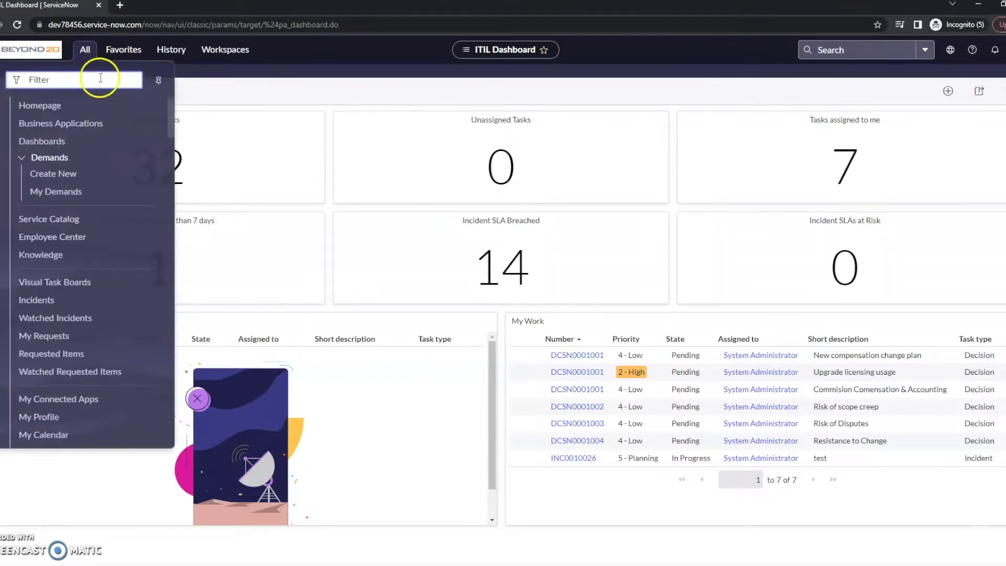
click(100, 78)
text(inciden)
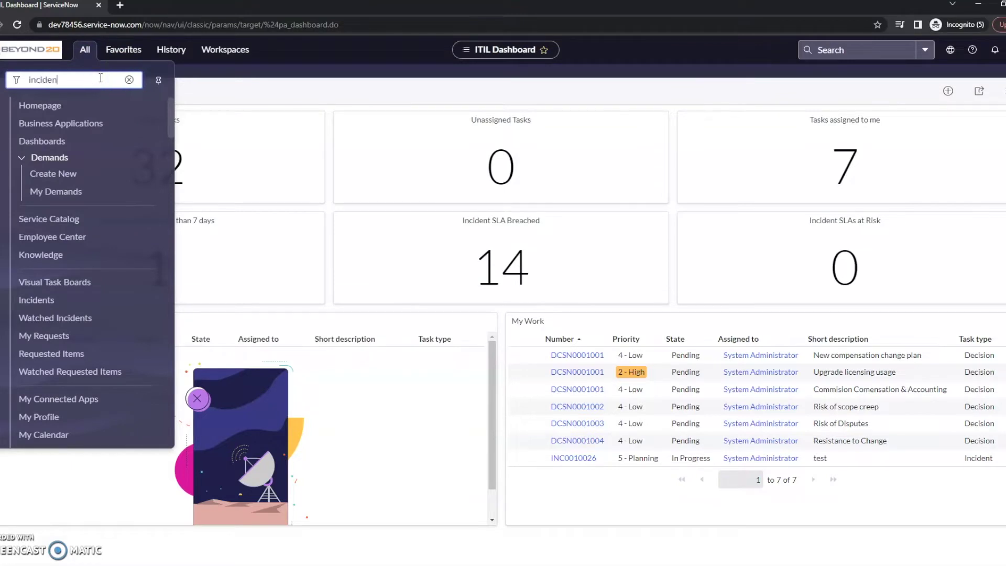
text(t)
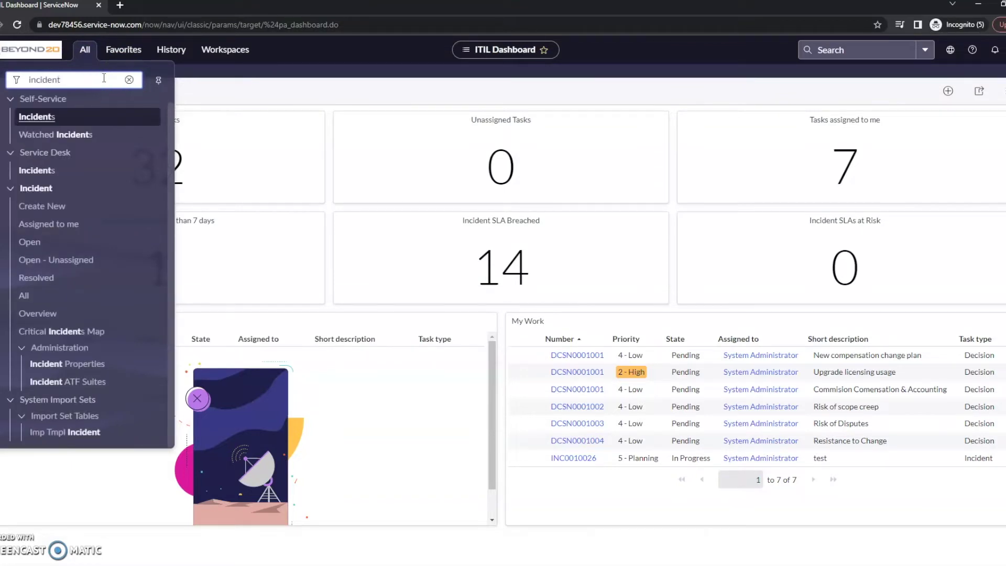
mouse_move(36, 277)
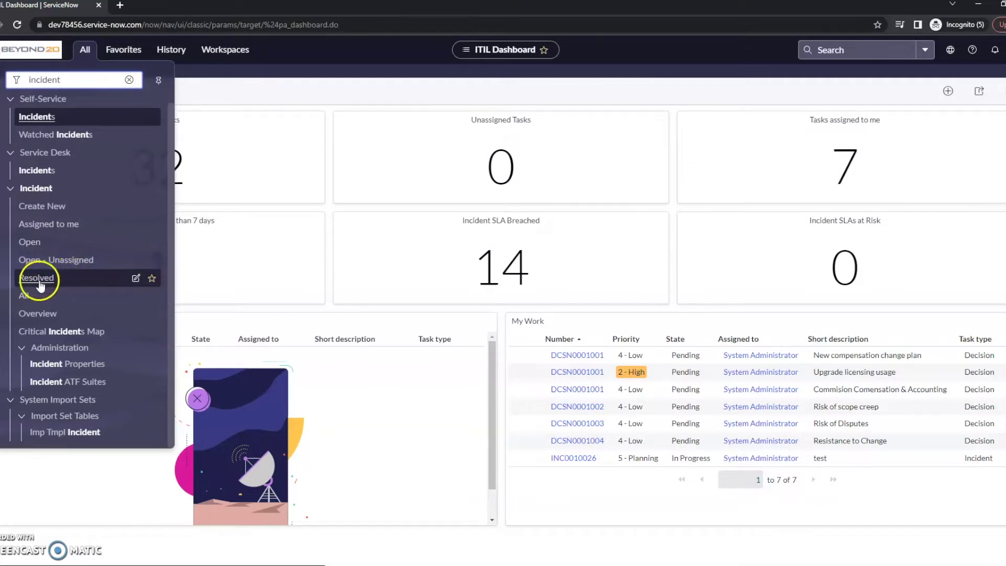
click(37, 278)
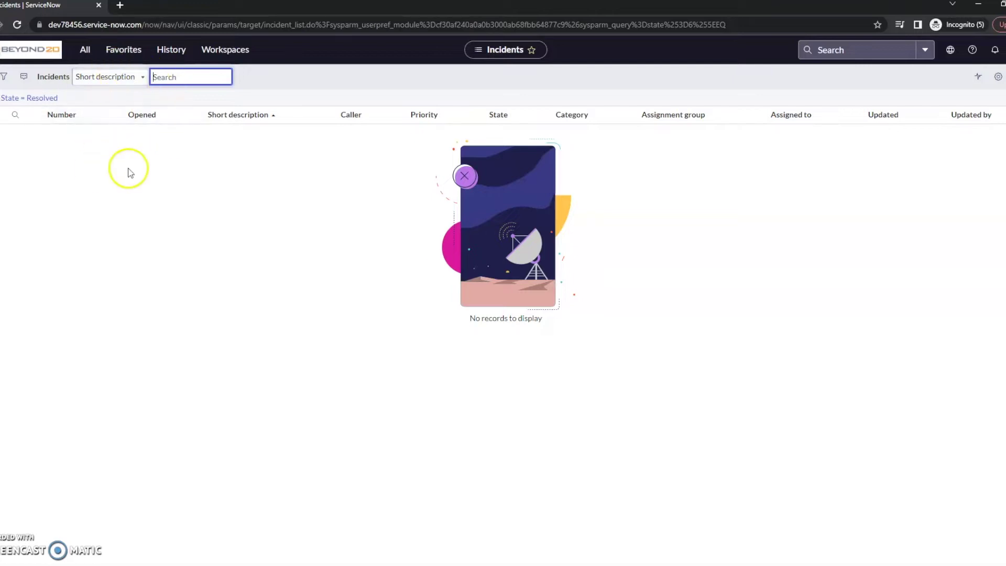
click(10, 97)
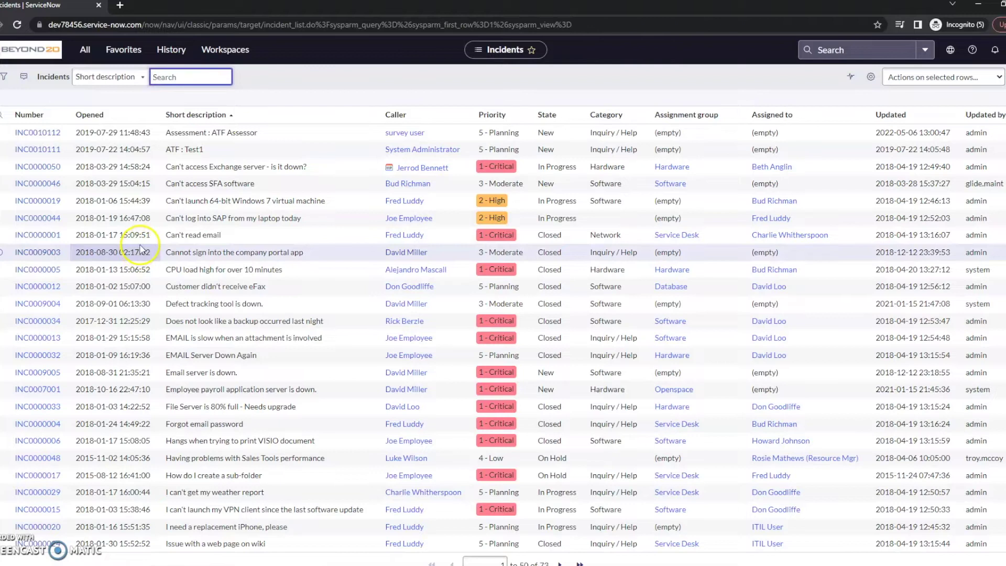
click(37, 133)
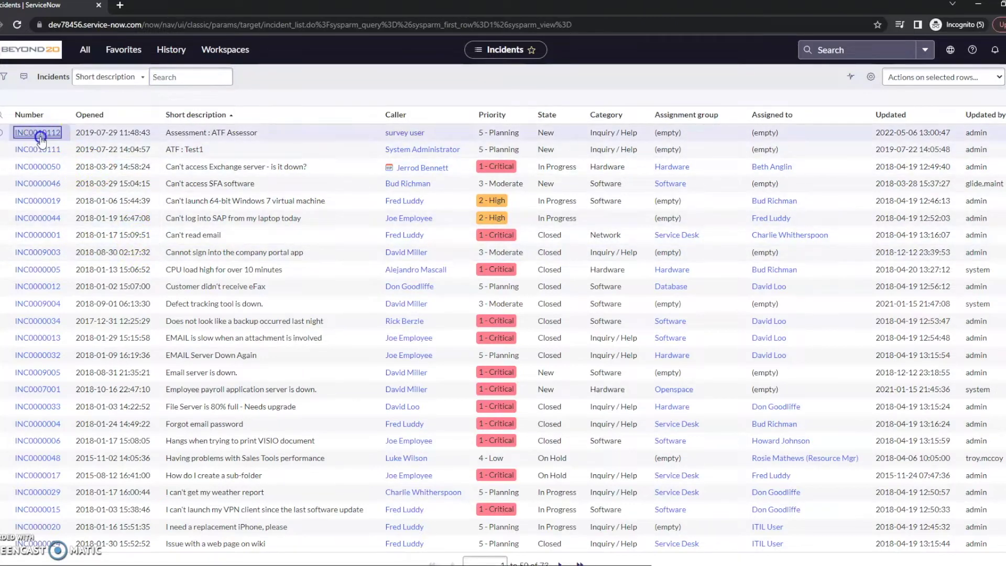
- Resolve INC0010112 with code Solved (Permanently) and resolution notes 'ATF Complete'
click(37, 132)
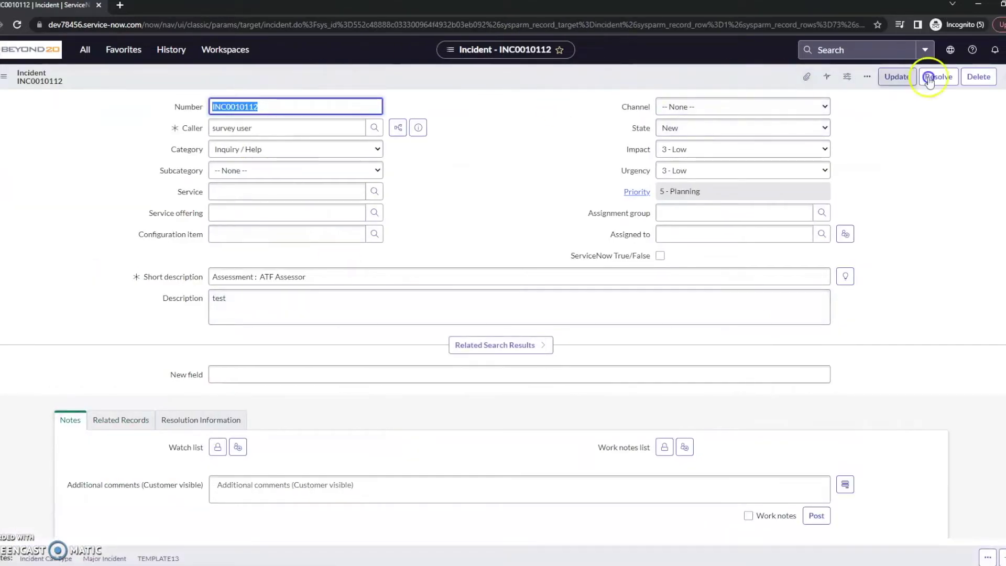
click(939, 76)
scroll(260, 526, down, 3)
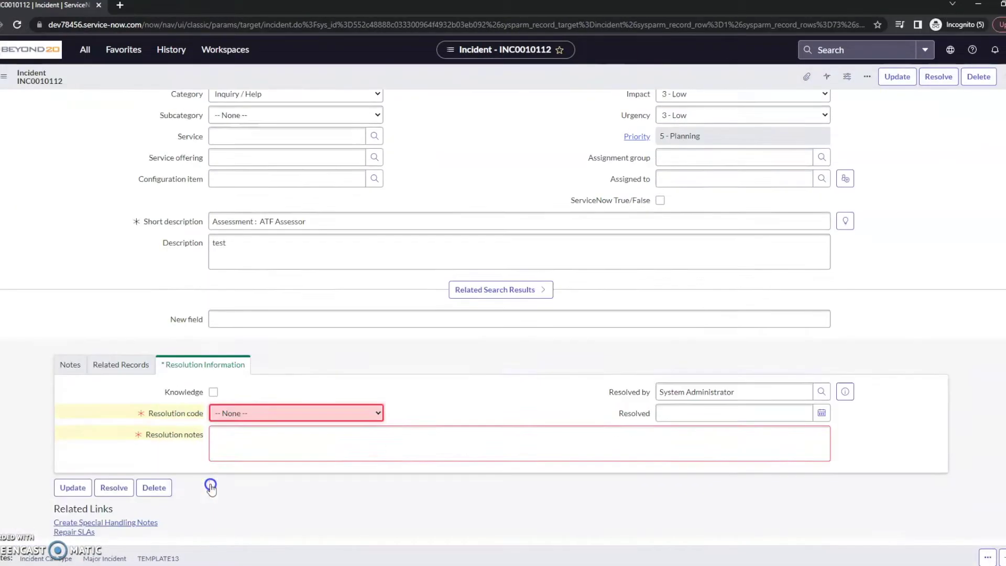
scroll(204, 471, down, 1)
click(299, 384)
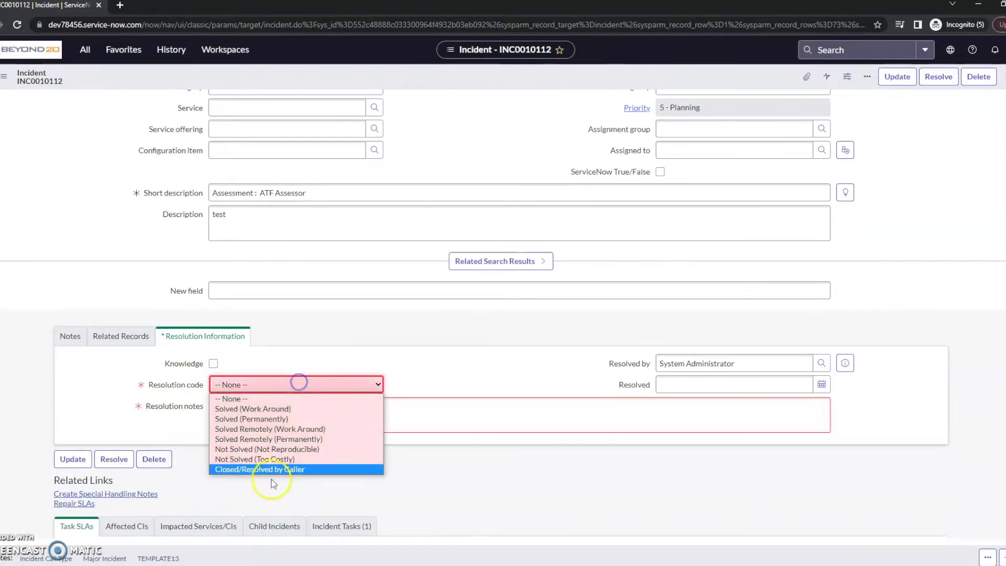
click(259, 416)
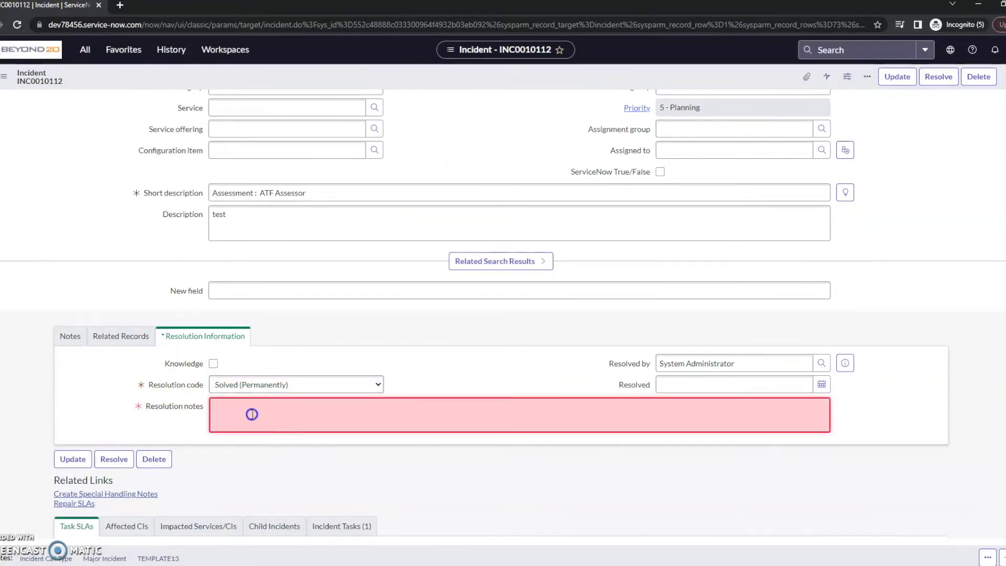
scroll(236, 378, down, 3)
scroll(216, 309, up, 5)
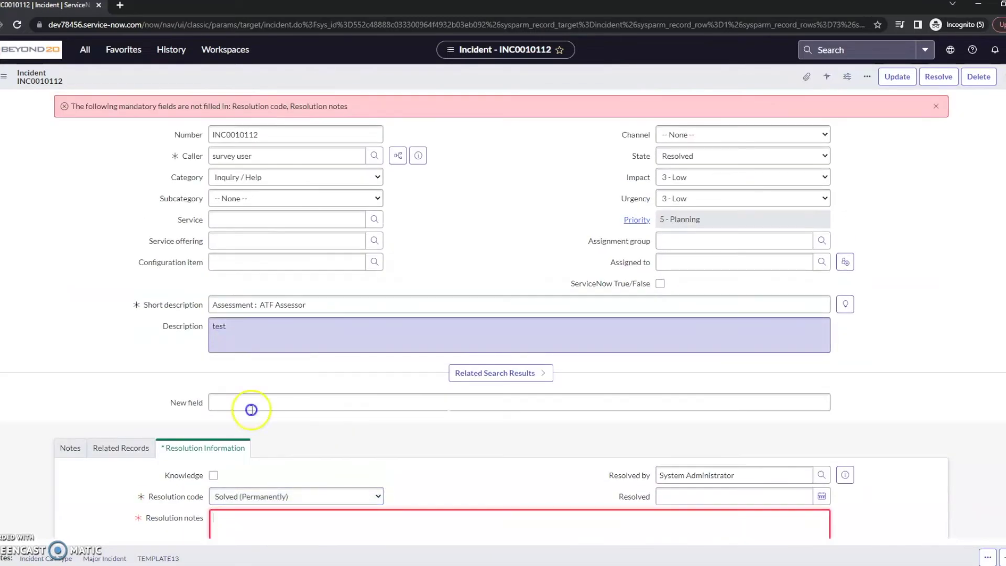
scroll(276, 409, down, 2)
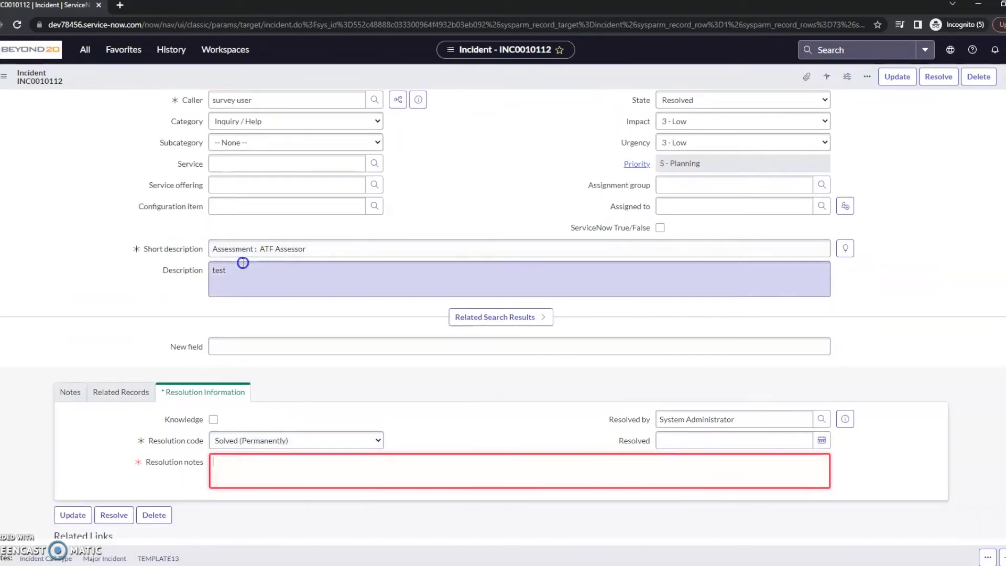
click(256, 477)
text(ATF Complete)
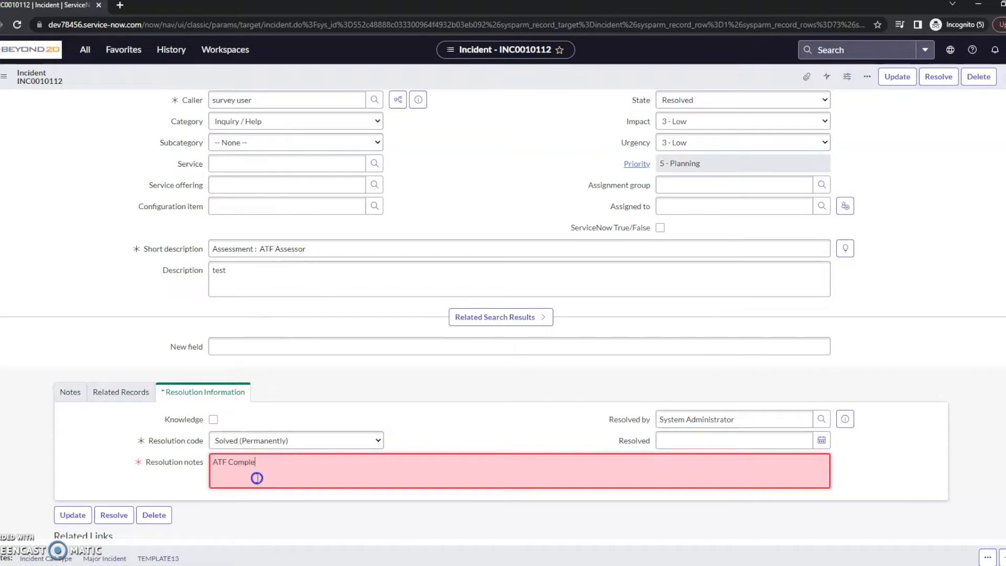
- Post the additional comment 'ATF complete', then return to the resolution details
click(69, 392)
scroll(332, 465, down, 1)
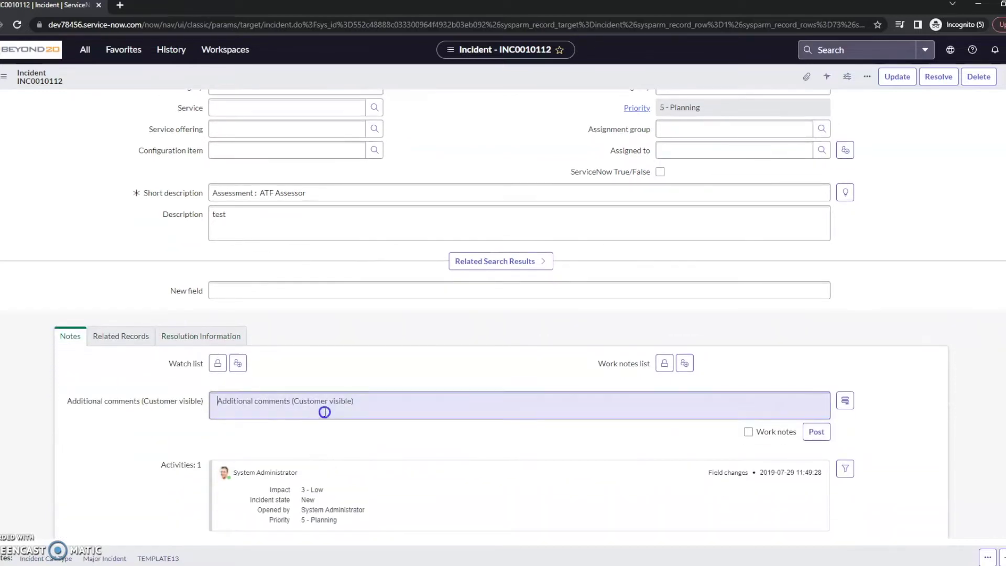
click(326, 410)
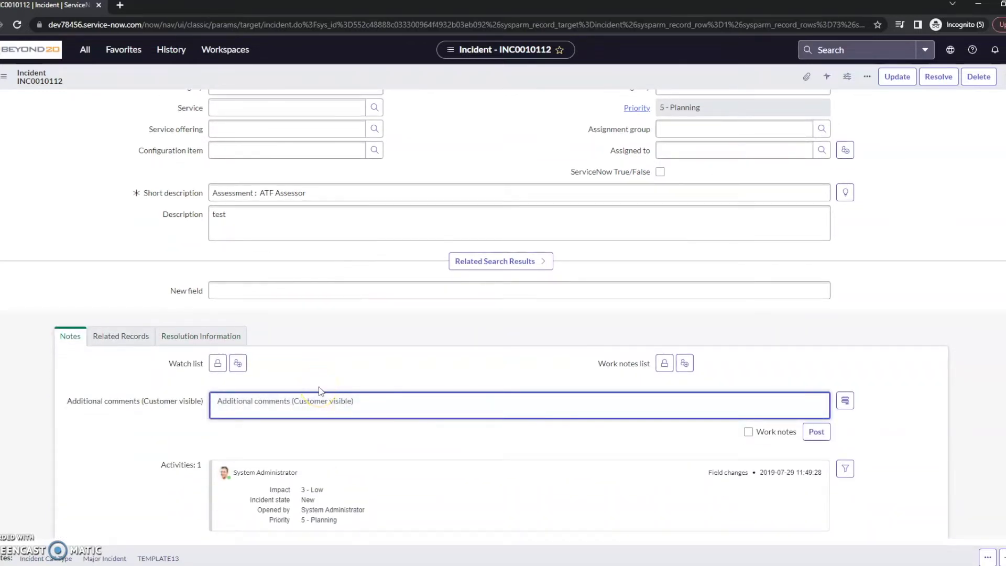
text(ATF complete)
click(816, 431)
click(216, 338)
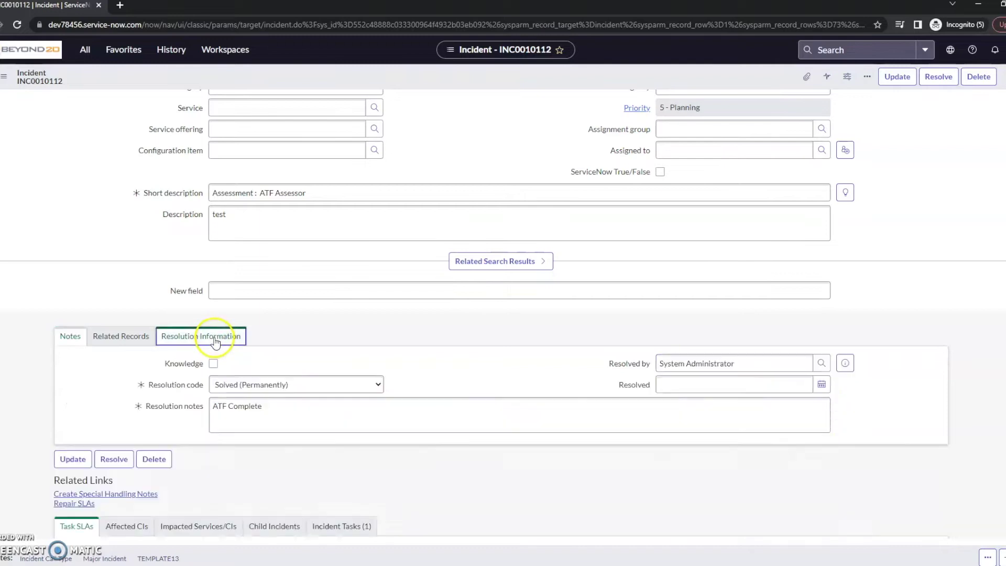
right_click(307, 75)
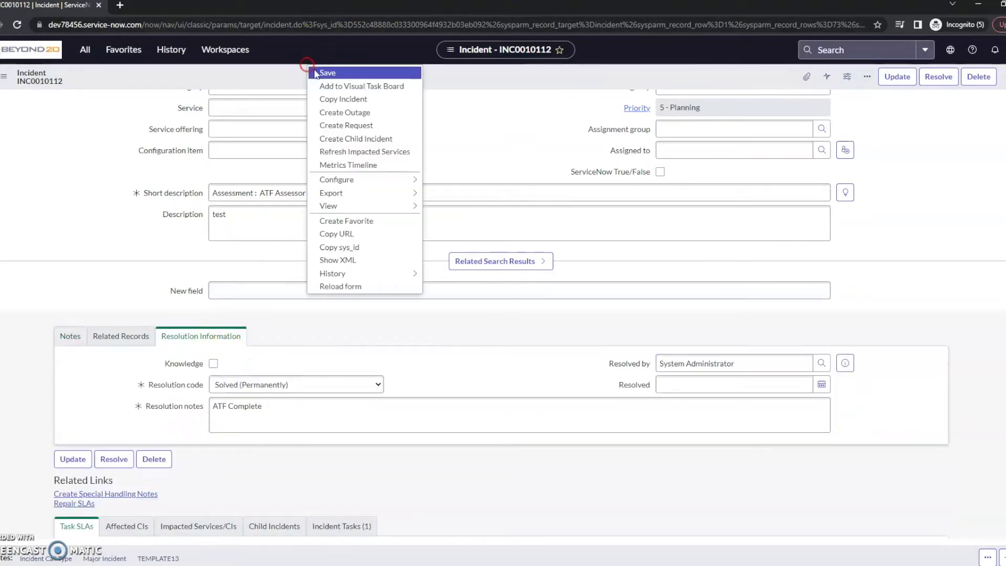
- Save INC0010112 and show its Incident Tasks list containing open TASK0020975
click(346, 75)
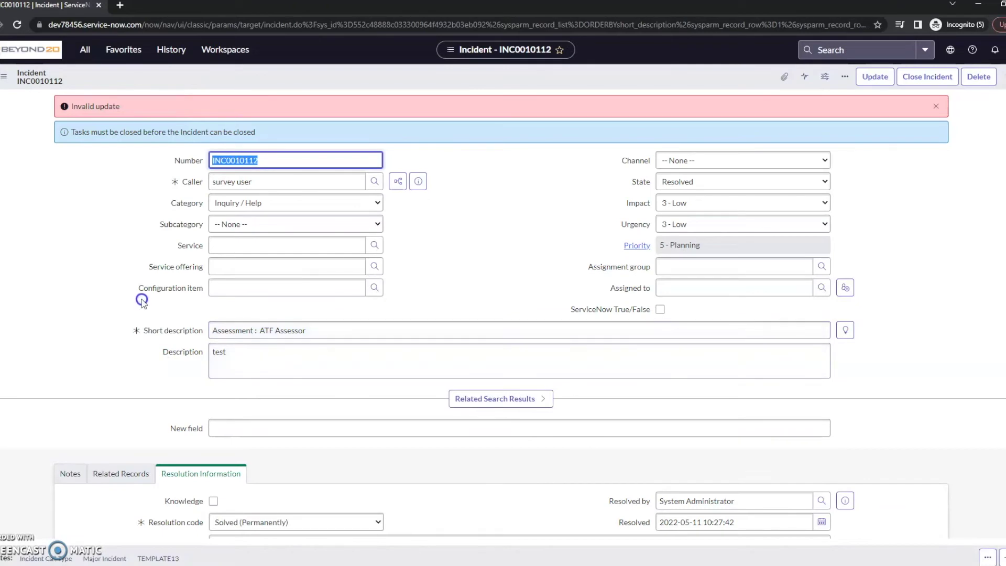
scroll(142, 300, down, 4)
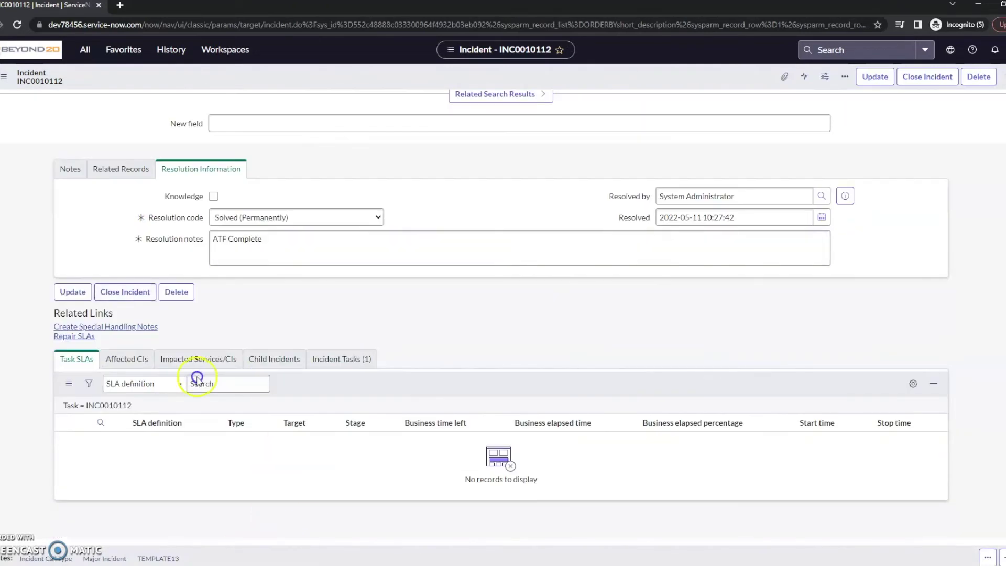
click(328, 352)
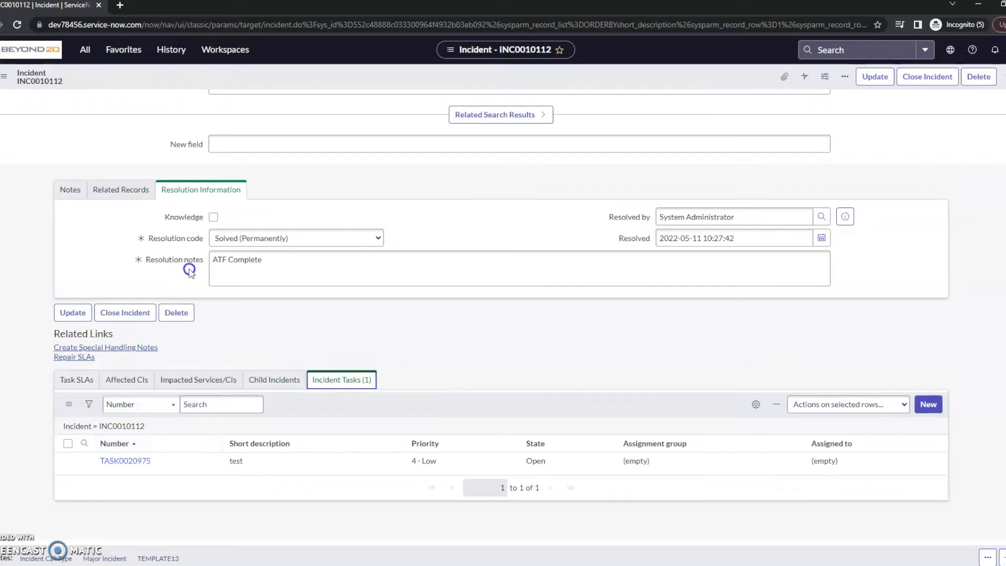
scroll(189, 267, up, 5)
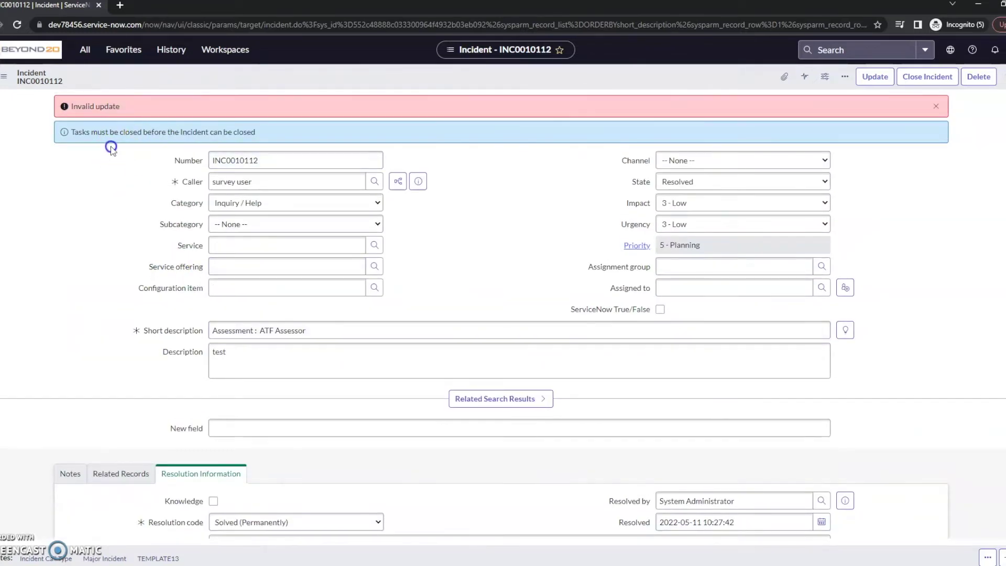
scroll(116, 147, down, 5)
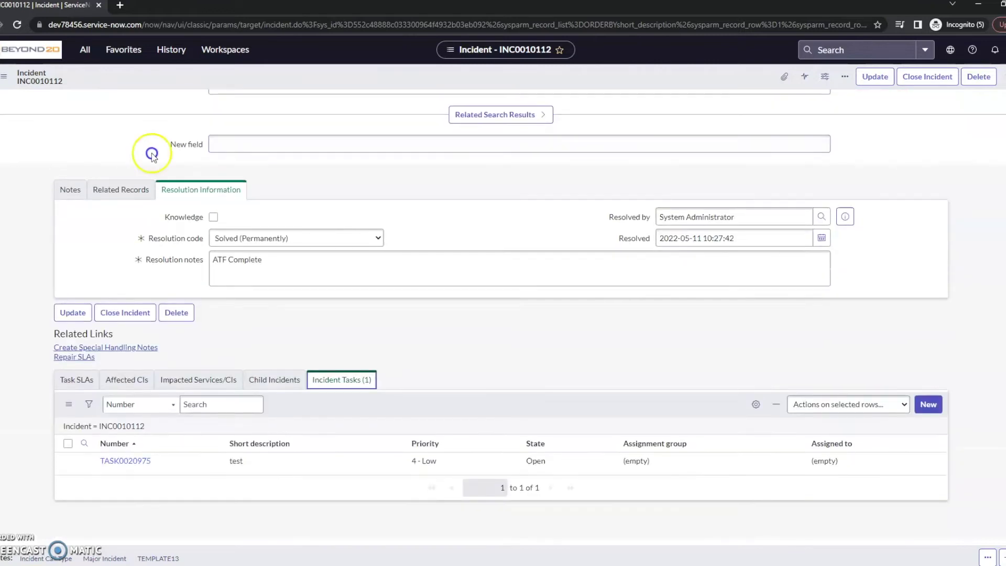
scroll(158, 157, up, 5)
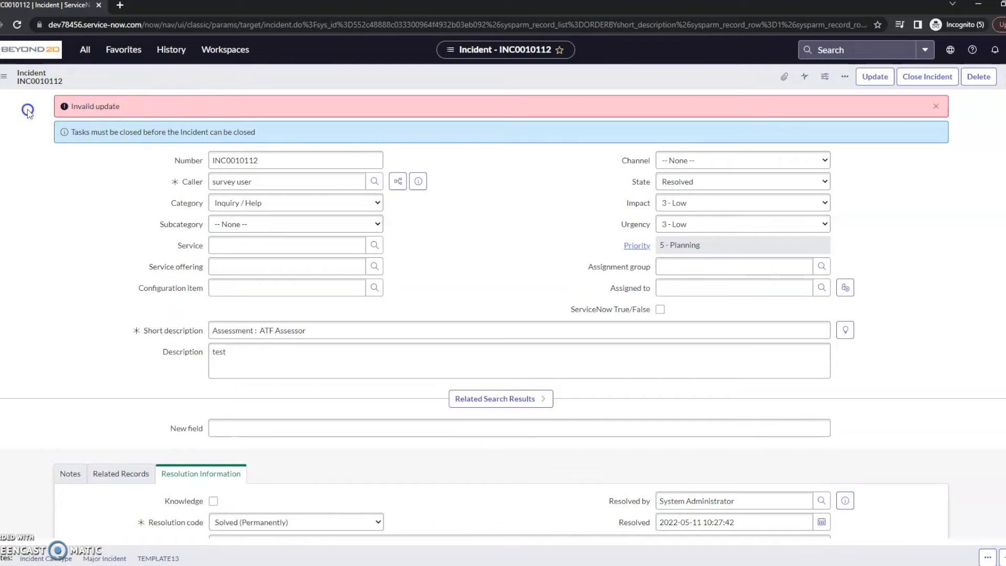
scroll(39, 137, down, 5)
scroll(71, 235, down, 3)
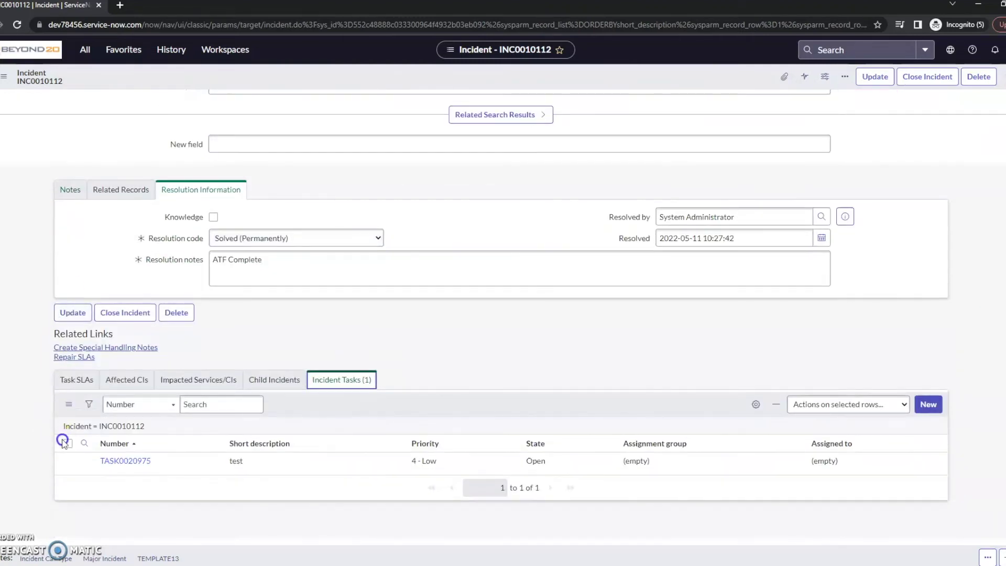
- Set task TASK0020975 to Closed Complete and save it
click(134, 463)
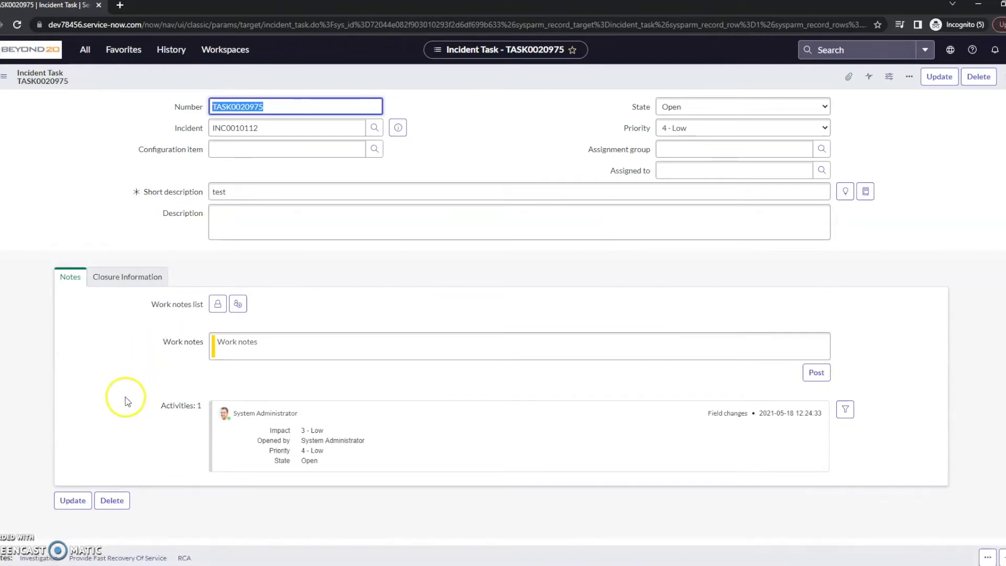
click(700, 106)
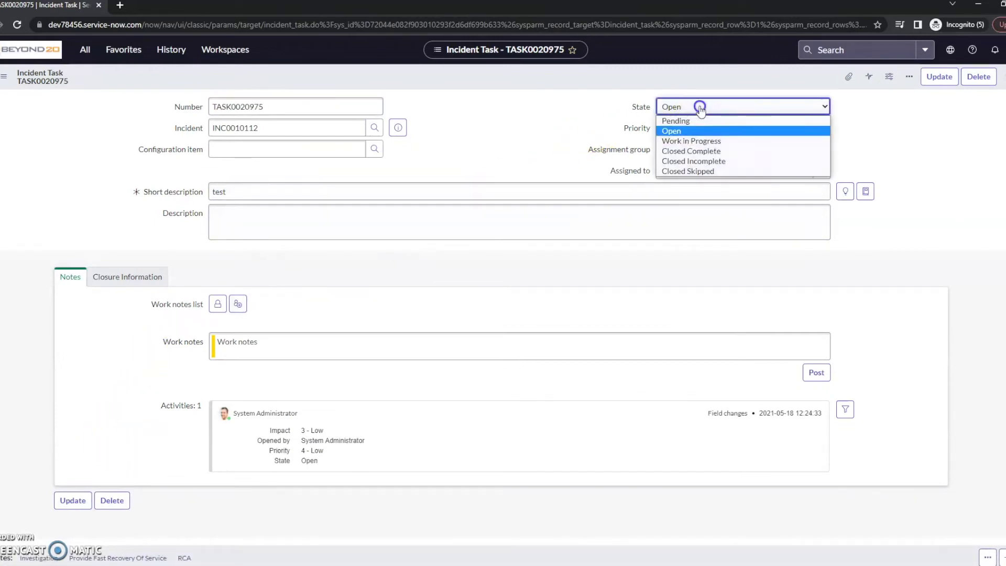
click(692, 150)
click(939, 77)
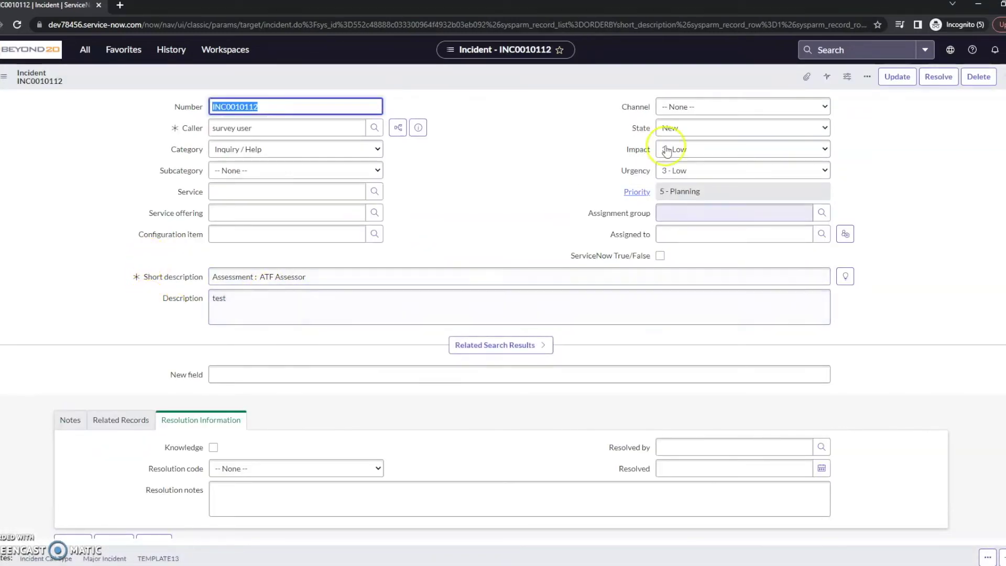
- Resolve INC0010112 with code Solved (Permanently) and notes 'ATF complete'
click(937, 76)
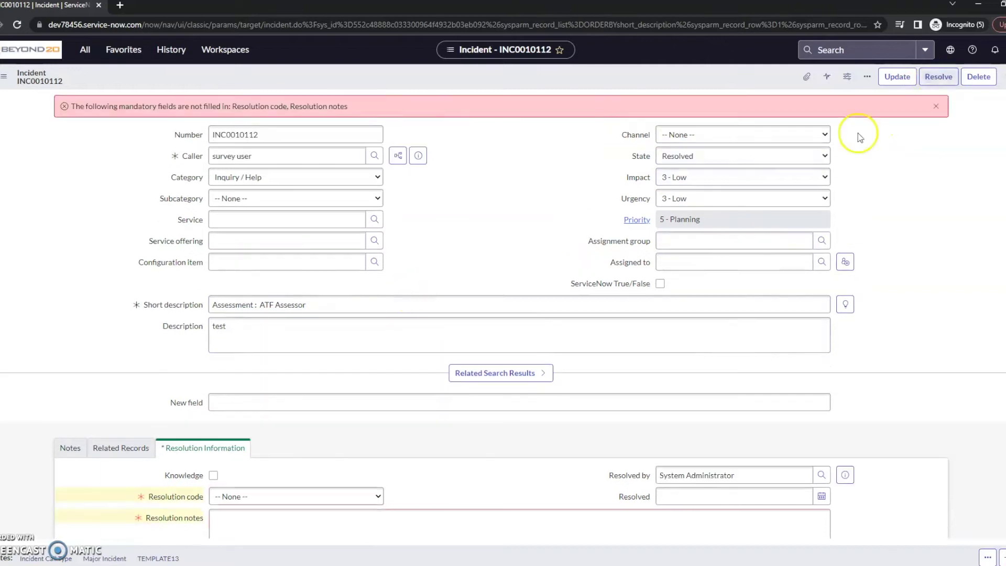
click(278, 501)
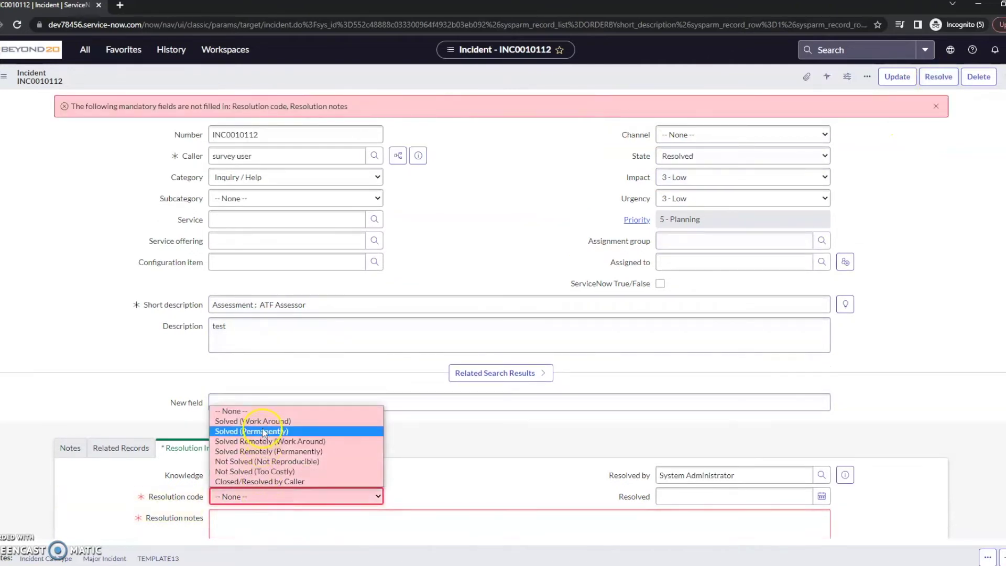
click(268, 433)
scroll(252, 488, down, 2)
click(249, 475)
text(ATF complete)
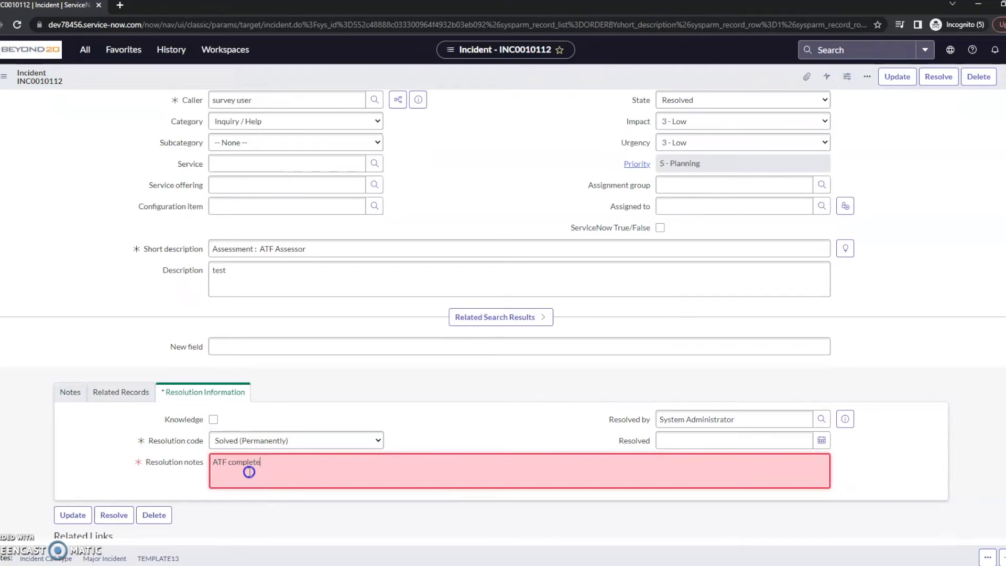
click(938, 77)
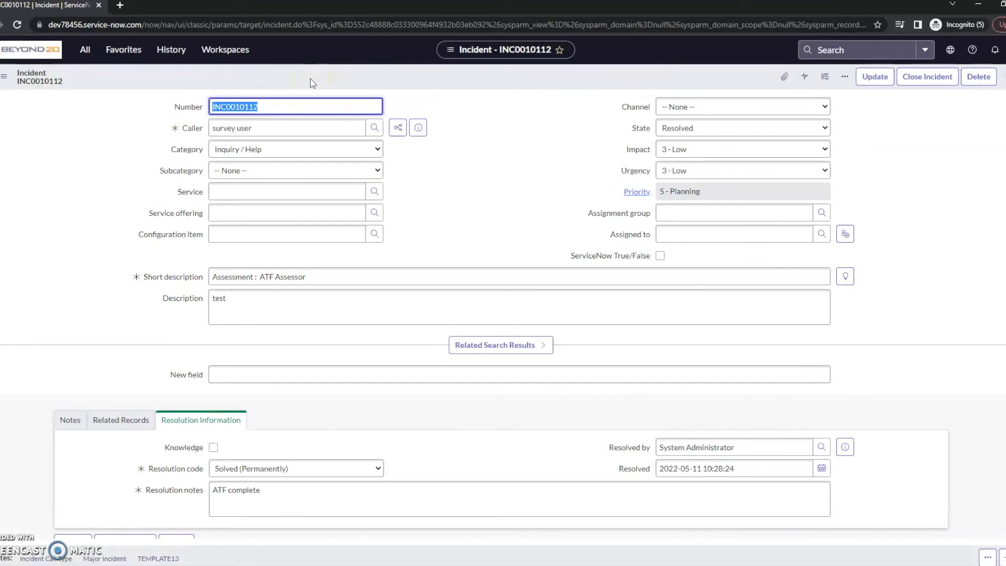
- Tick Knowledge on INC0010112 and close it, generating draft article KB0010010
click(213, 448)
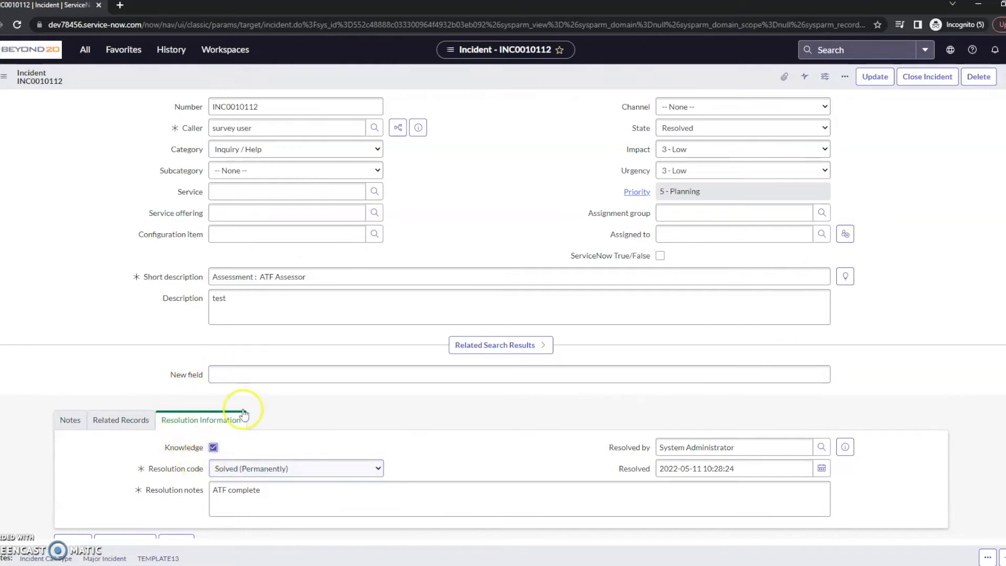
scroll(277, 399, down, 2)
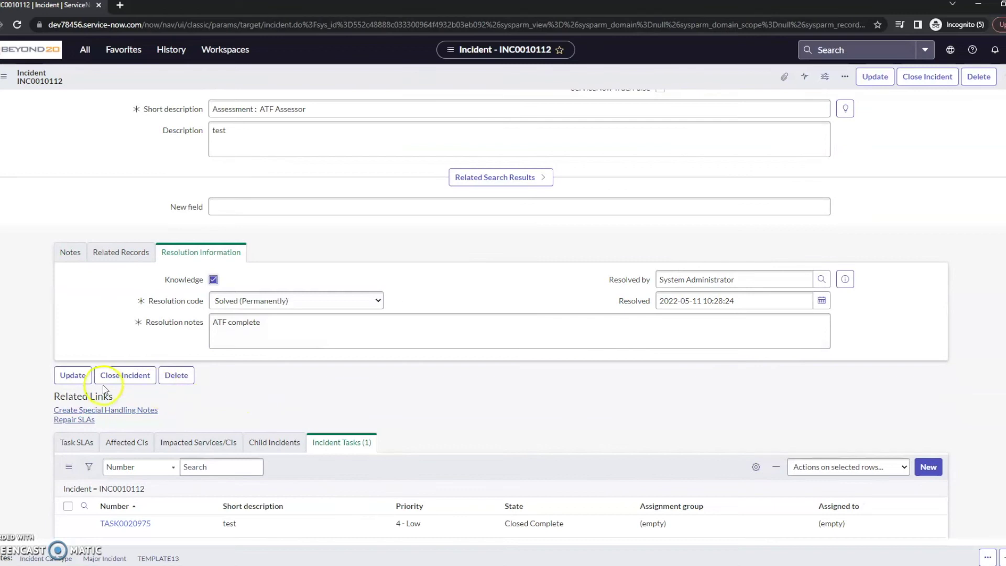
click(124, 375)
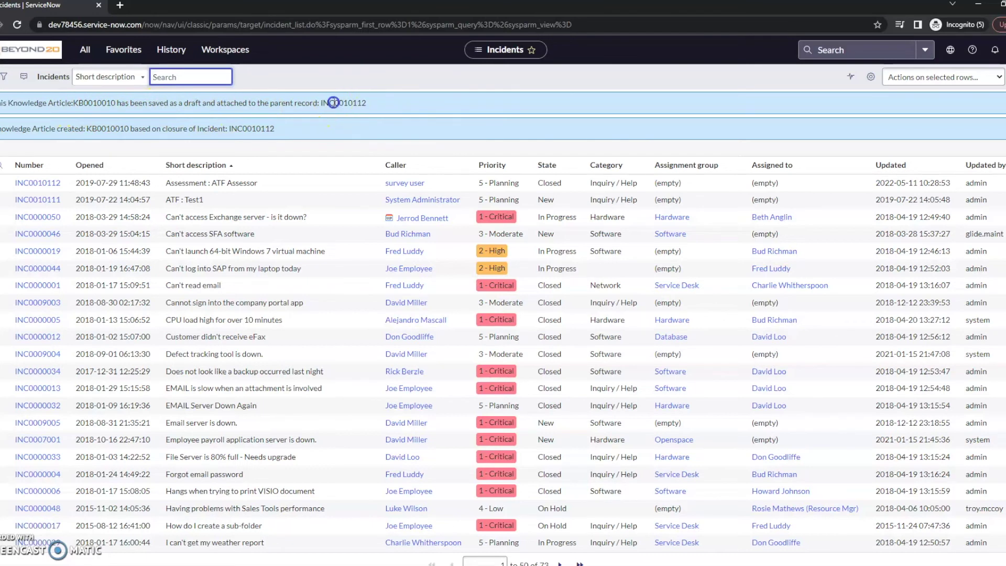
- Open closed INC0010112 and follow its Related Records link to article KB0010010
double_click(333, 103)
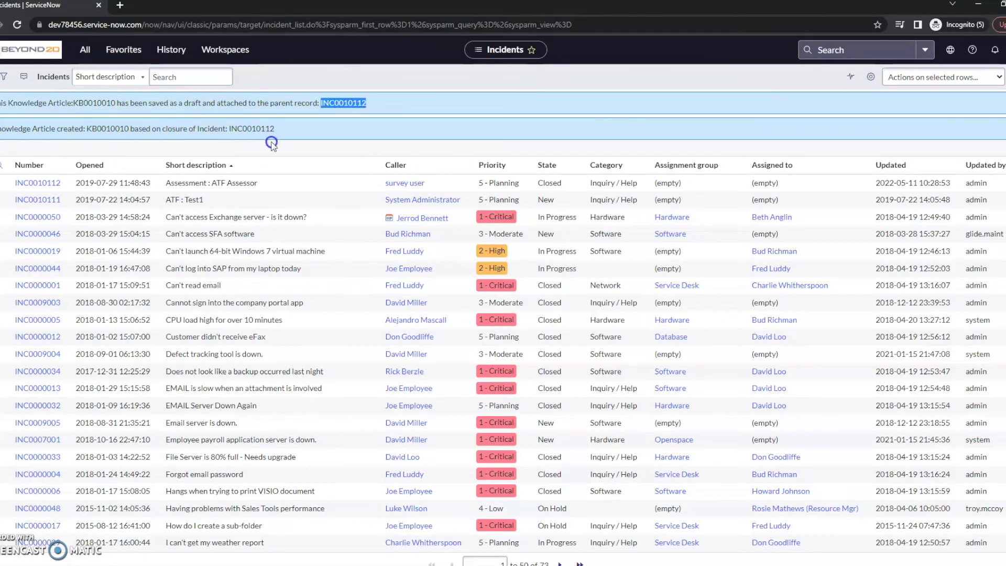
click(859, 49)
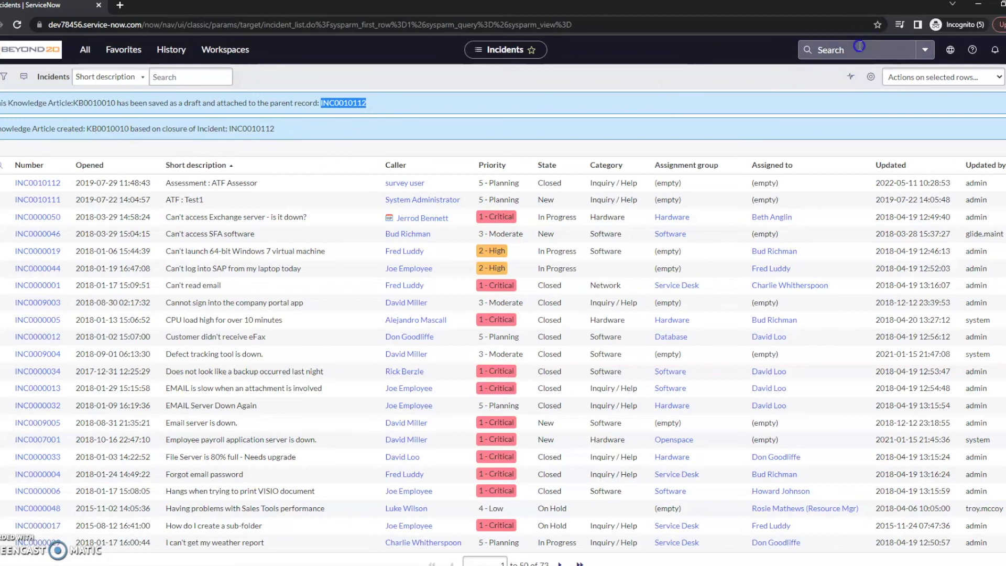
click(42, 183)
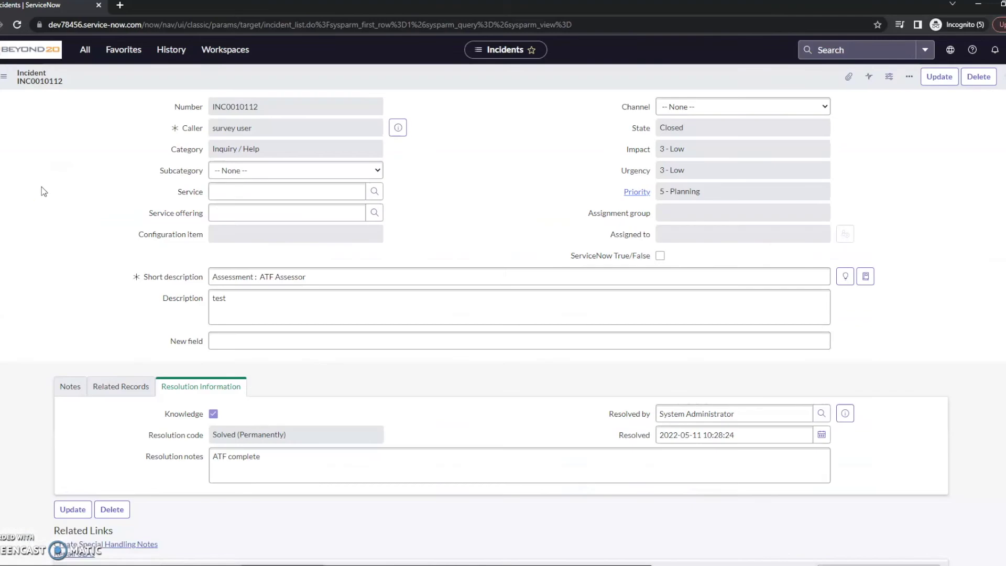
scroll(124, 316, down, 1)
scroll(124, 316, down, 1)
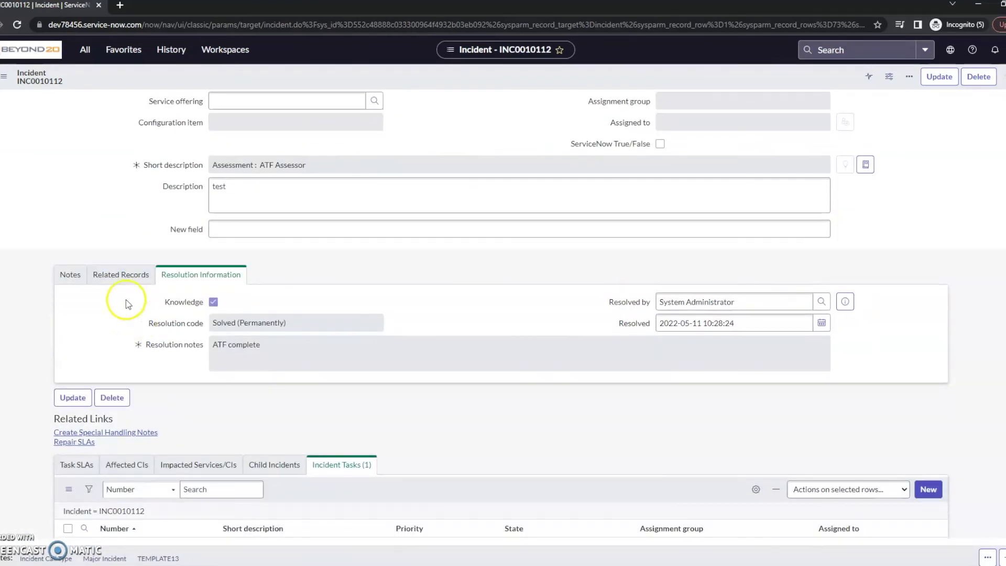
click(120, 276)
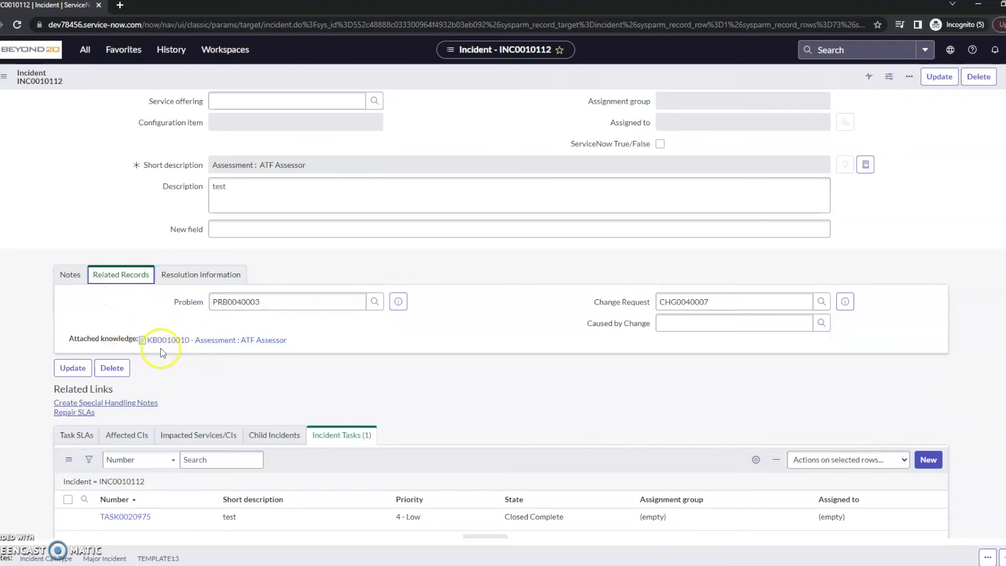
click(199, 341)
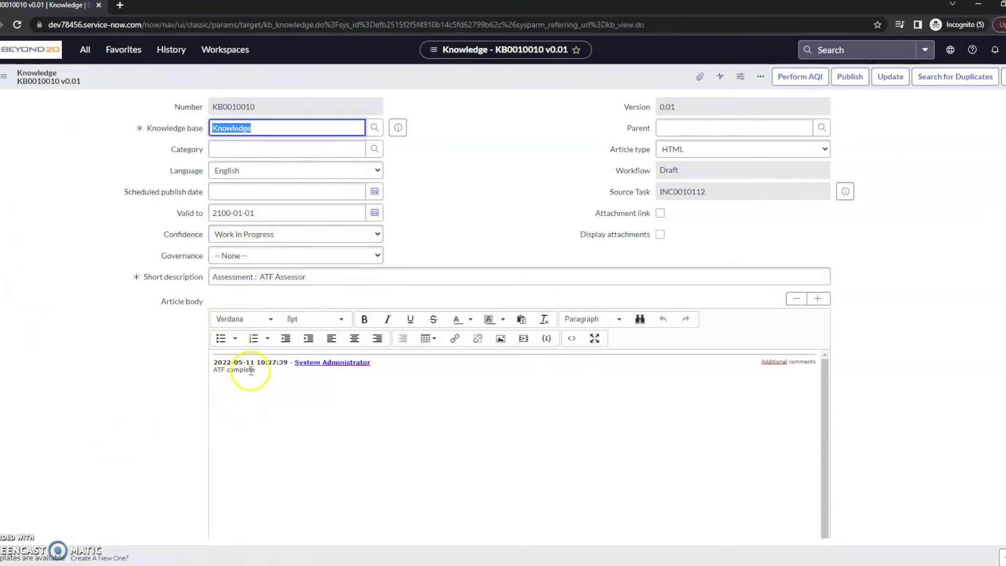
- Review KB0010010's article body, Confidence options and Knowledge base field without saving
drag(258, 369, 233, 371)
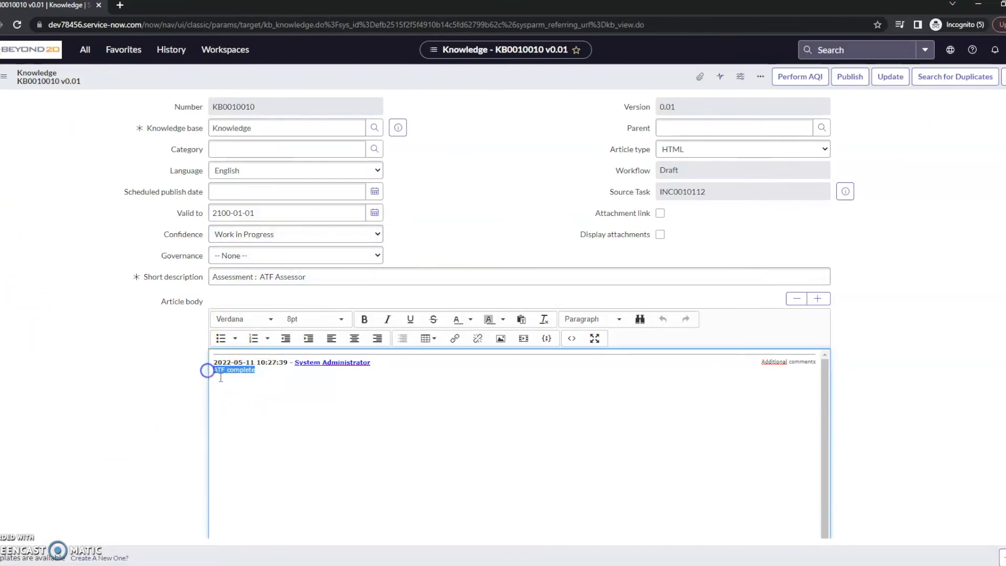
click(260, 379)
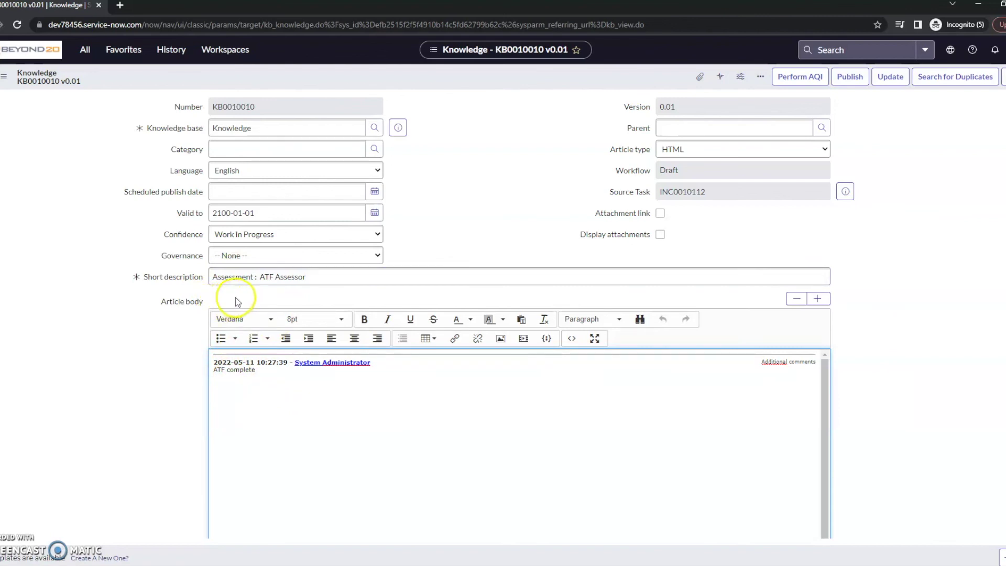
click(262, 235)
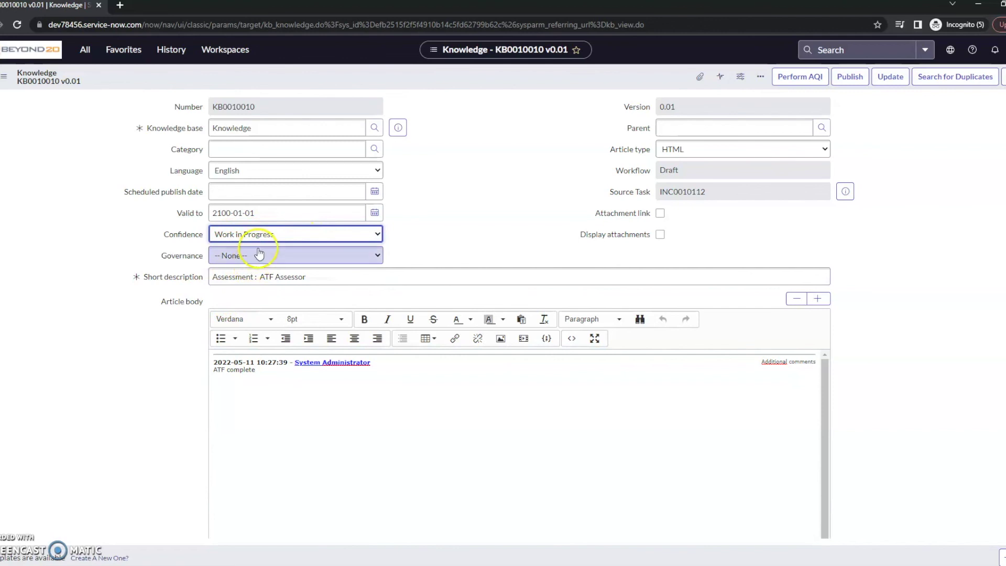
click(293, 127)
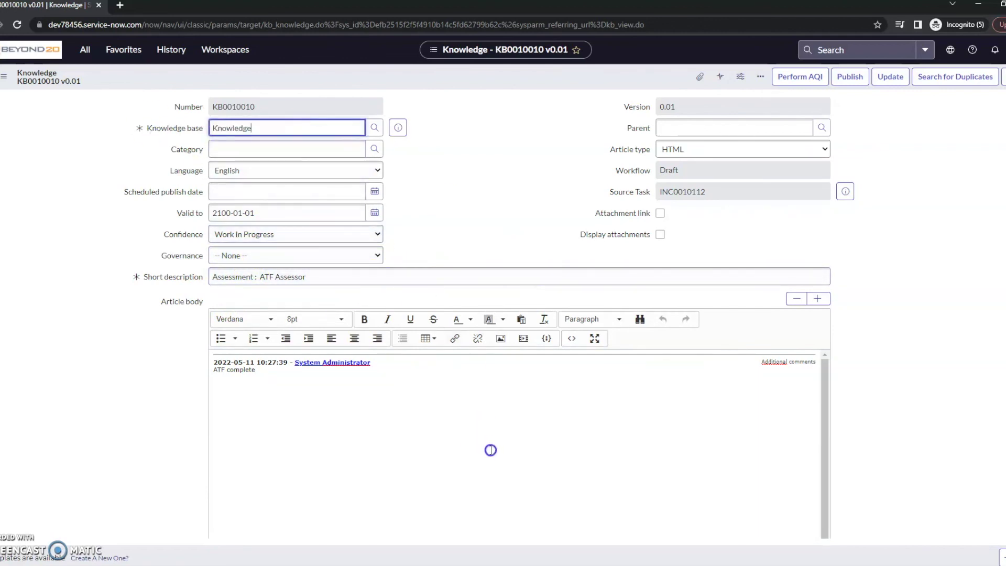